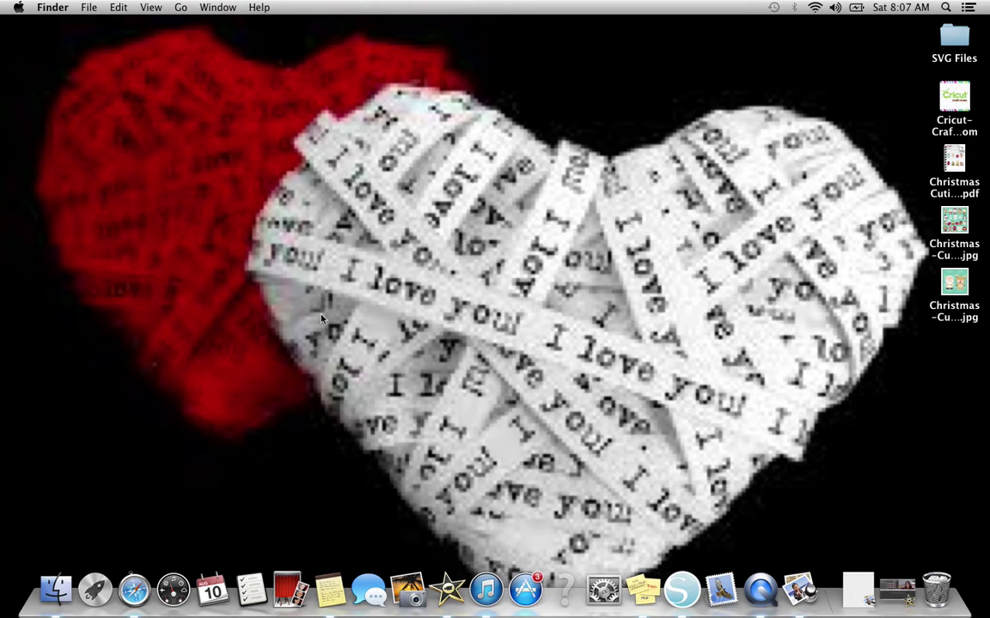
click(330, 593)
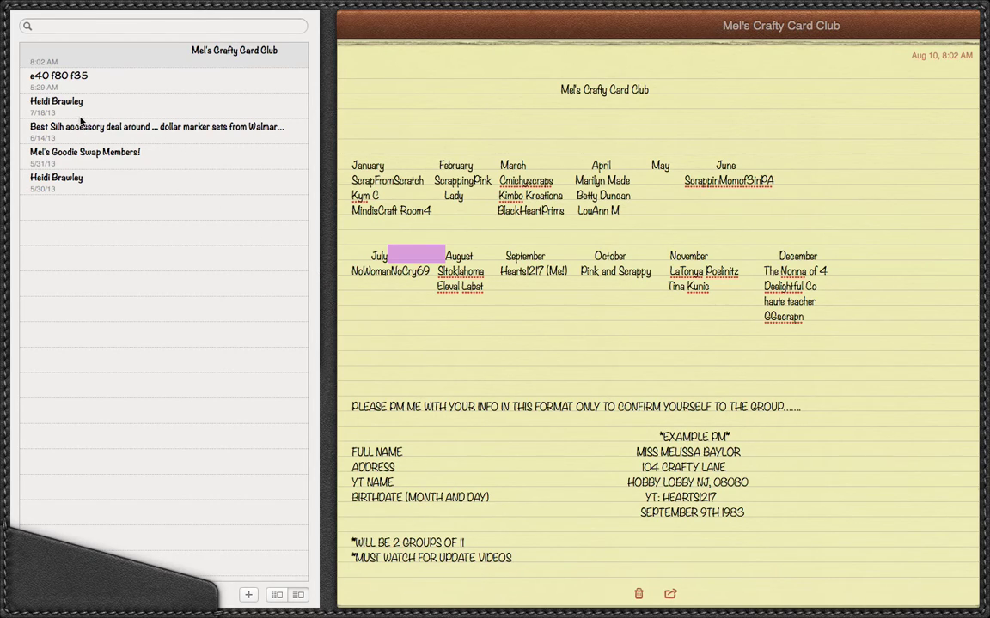
click(648, 317)
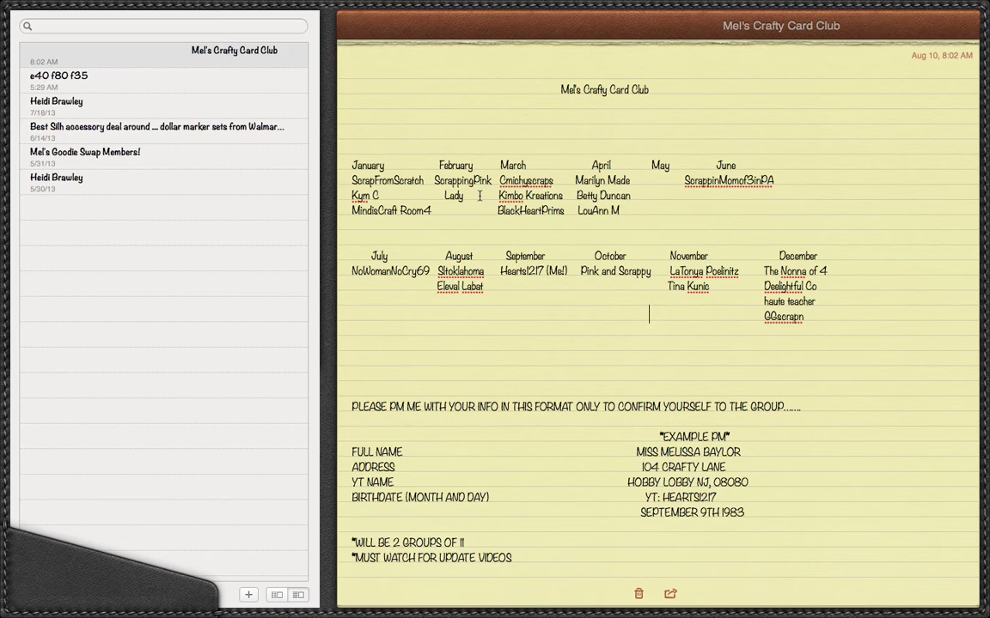
key(Up)
key(Down)
key(Down)
click(351, 459)
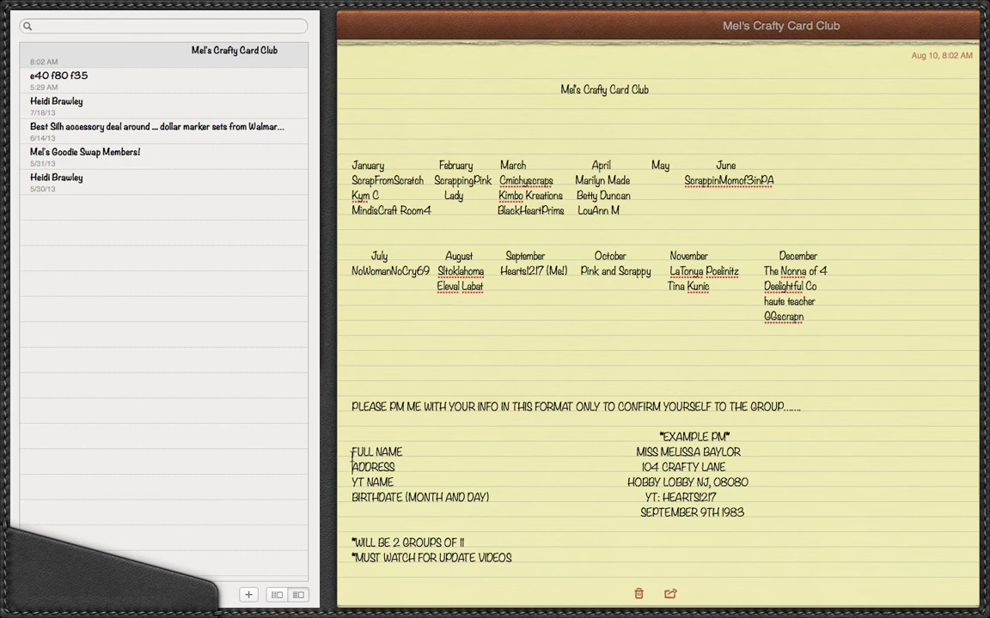
click(398, 452)
click(400, 452)
key(Up)
click(727, 507)
mouse_move(643, 513)
mouse_down()
mouse_move(692, 515)
mouse_move(603, 565)
mouse_move(711, 557)
mouse_up()
click(703, 543)
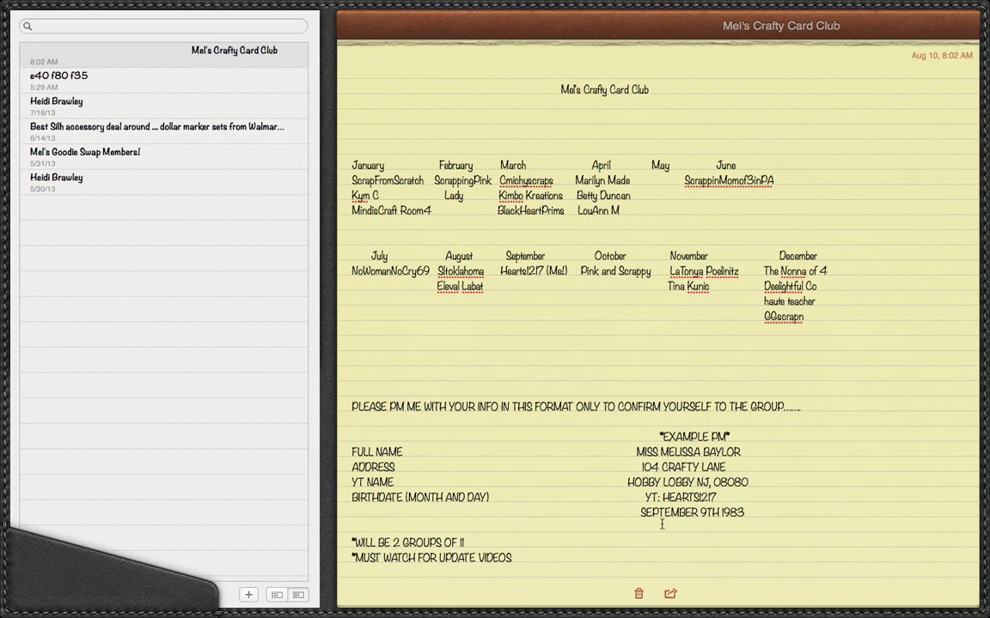